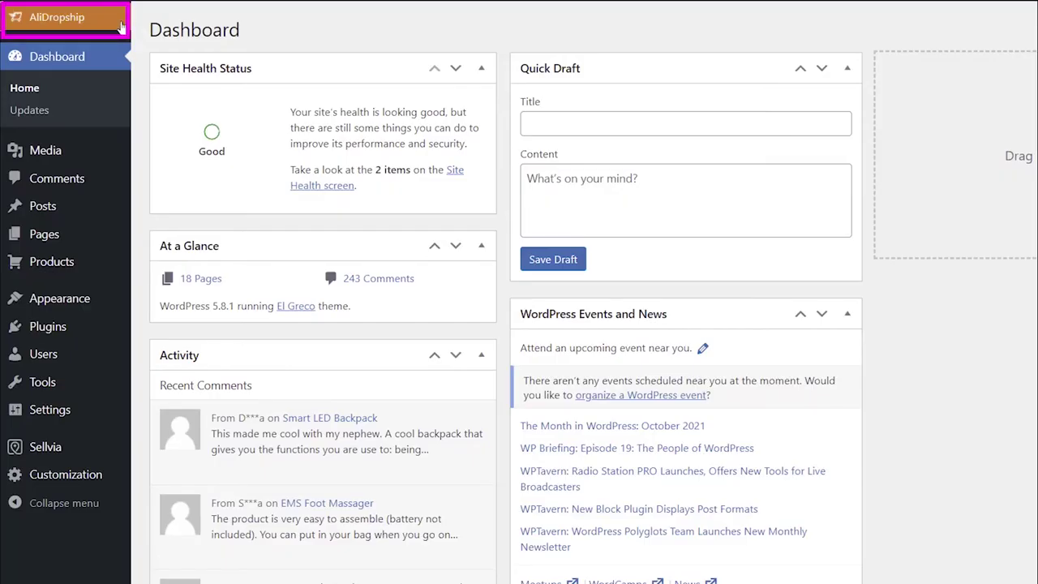
Step: Switch on 'Enable PayPal payment option' under AliDropship Settings > Payments
left_click(122, 27)
mouse_move(101, 174)
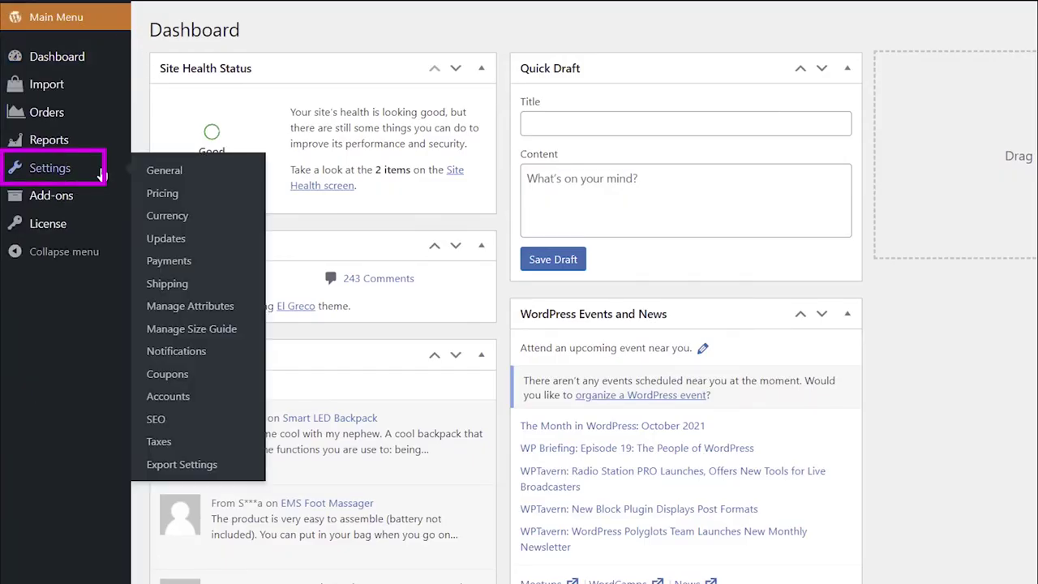
left_click(154, 261)
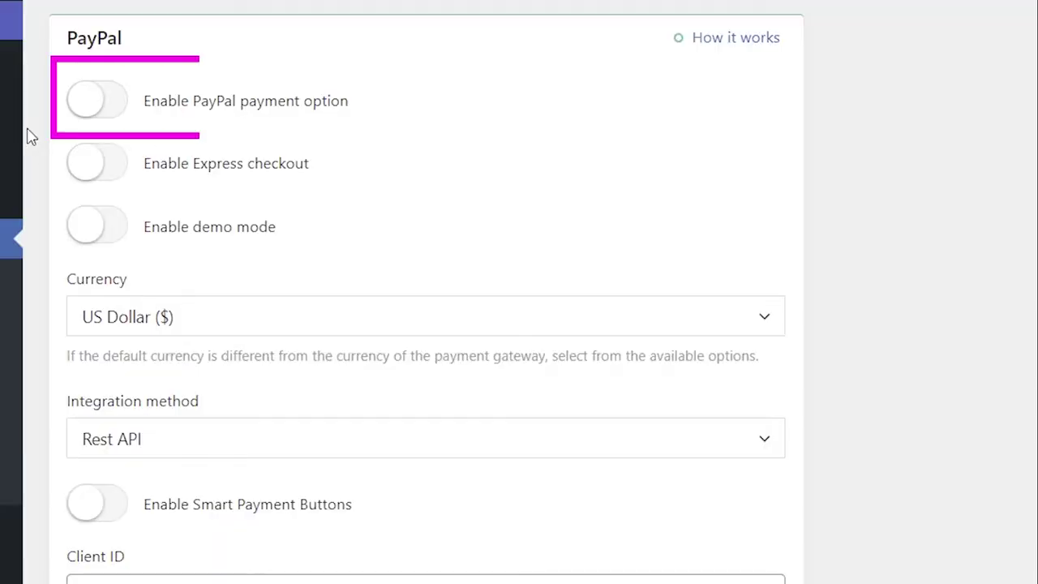
left_click(119, 114)
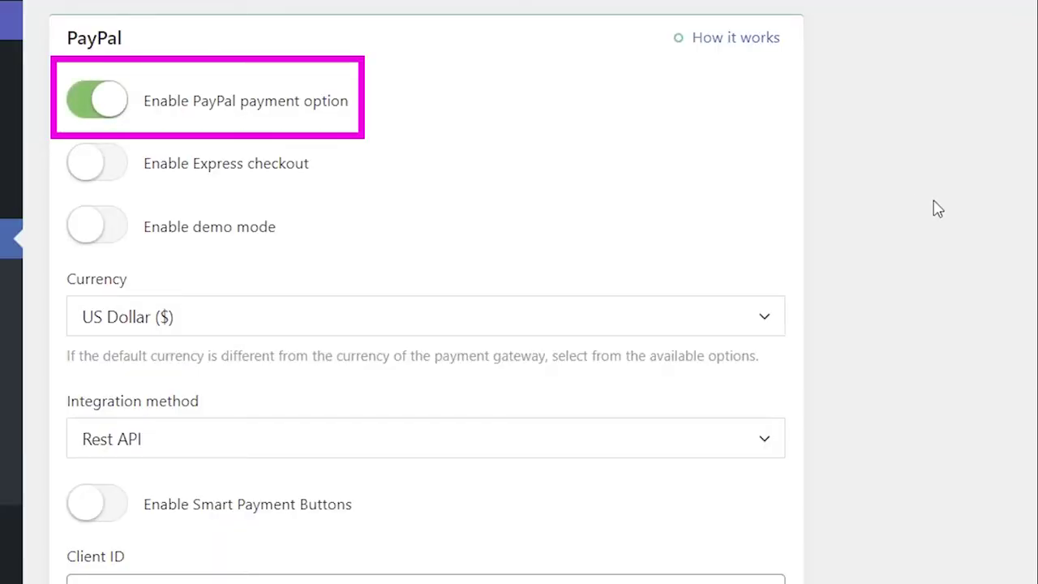
Step: Search Google for 'developer paypal' and reach the PayPal Developer dashboard login page
type("developer ")
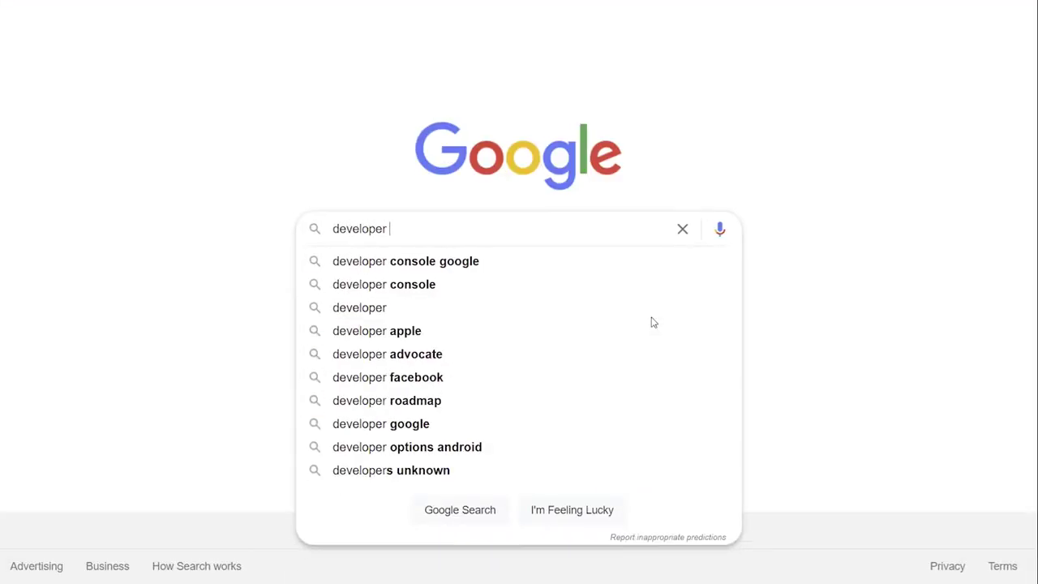
type("paypal")
key("Return")
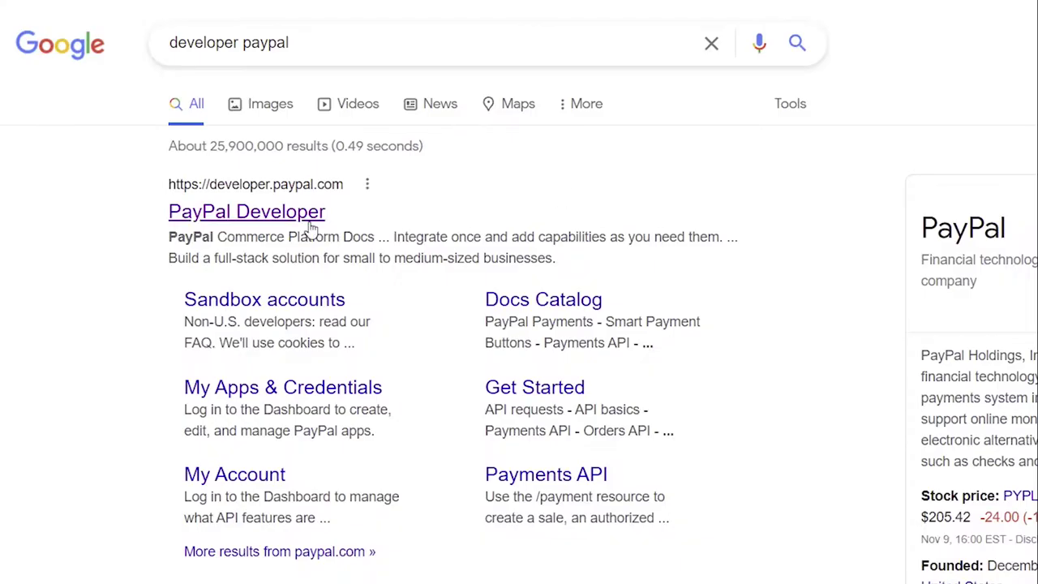
left_click(310, 227)
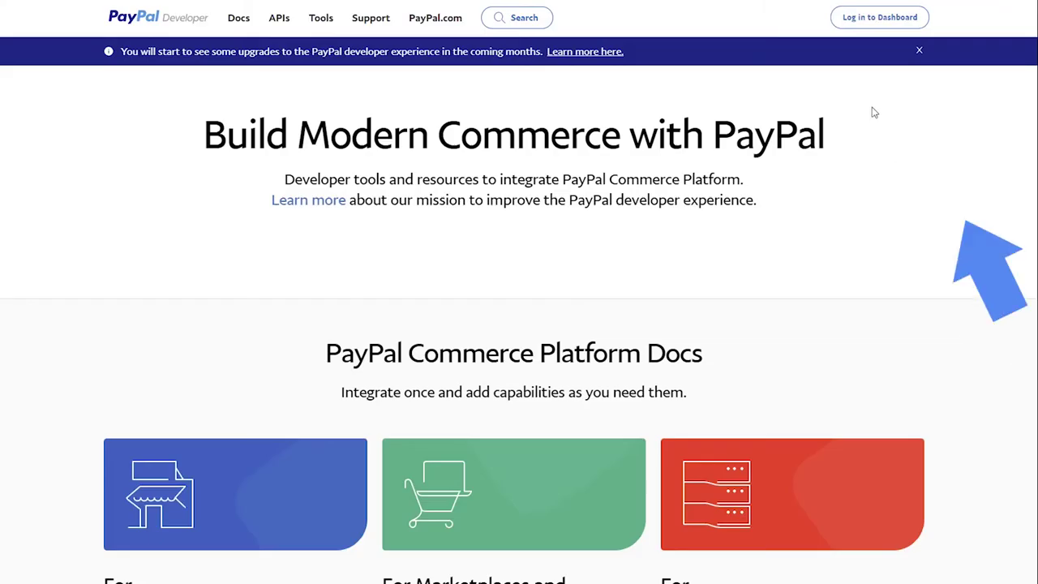
left_click(857, 25)
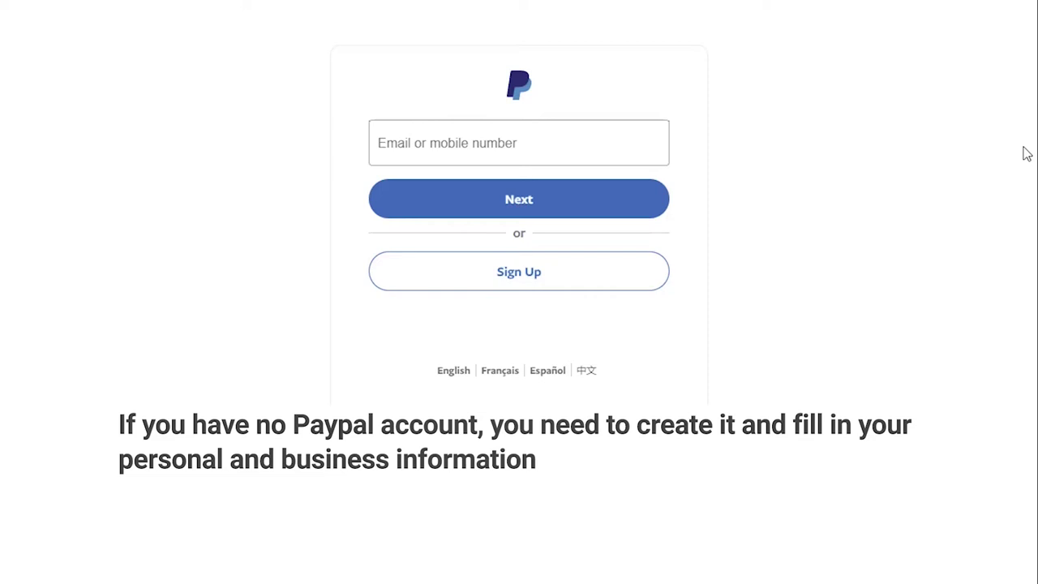
Step: Sign up for a PayPal Developer account, entering the account e-mail address and a password
left_click(553, 291)
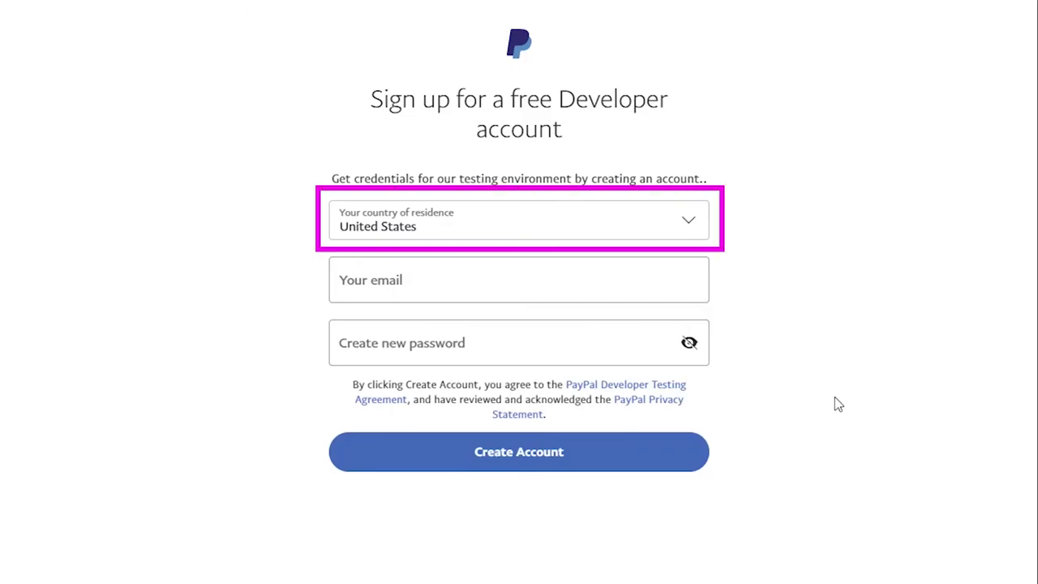
key("Tab")
type("@gmail.com")
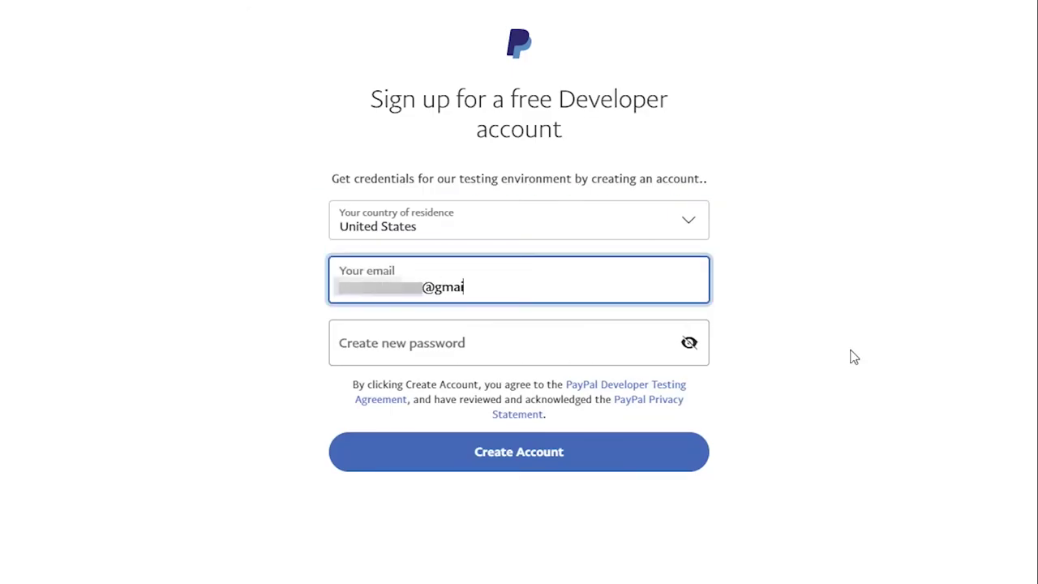
left_click(282, 383)
key("Tab")
type("**********")
left_click(235, 378)
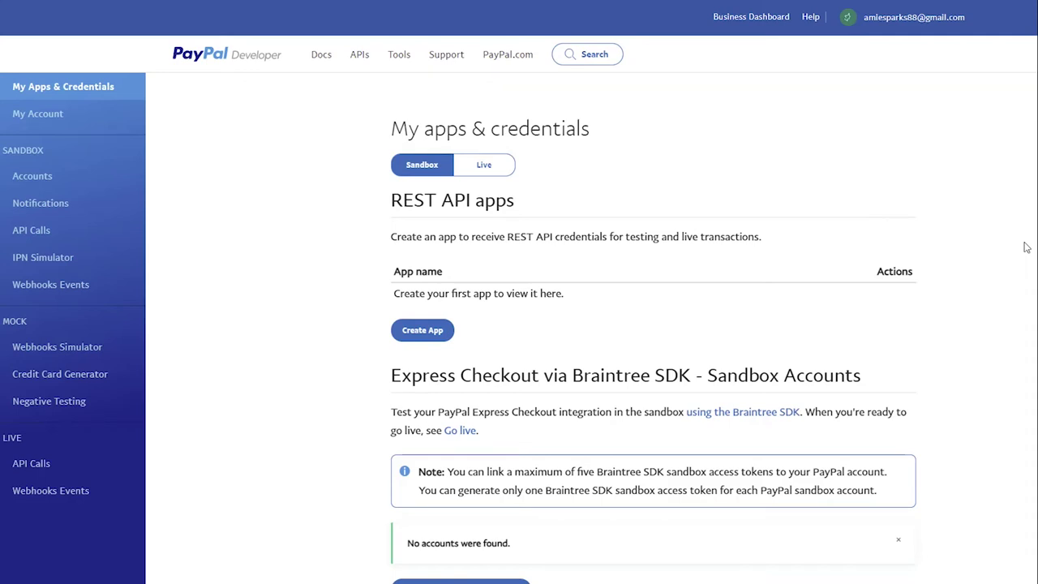
Step: Under Live, begin the account upgrade and submit the contact form with first and last name
left_click(504, 165)
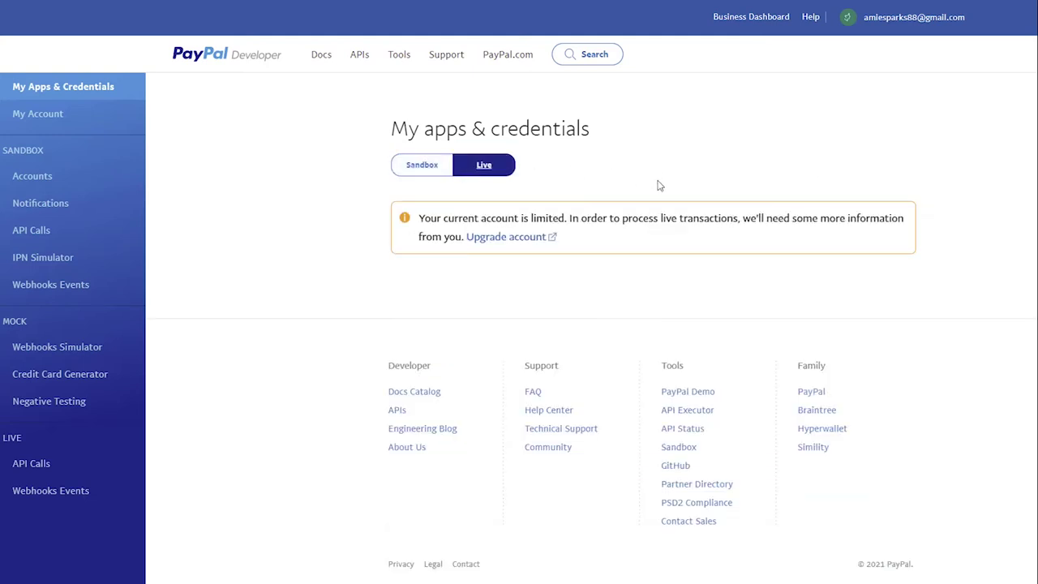
left_click(537, 240)
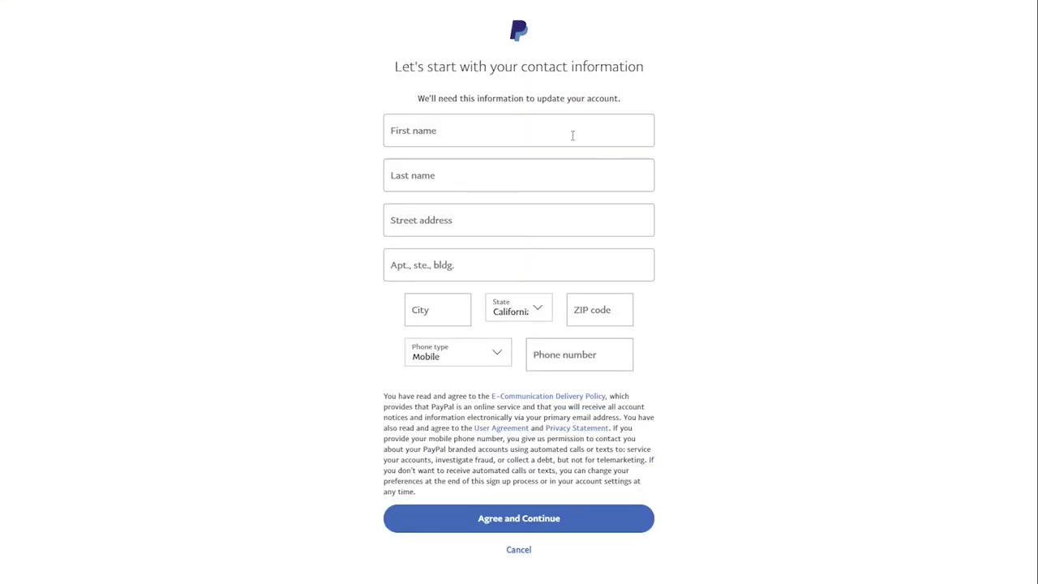
left_click(573, 135)
type("Amie")
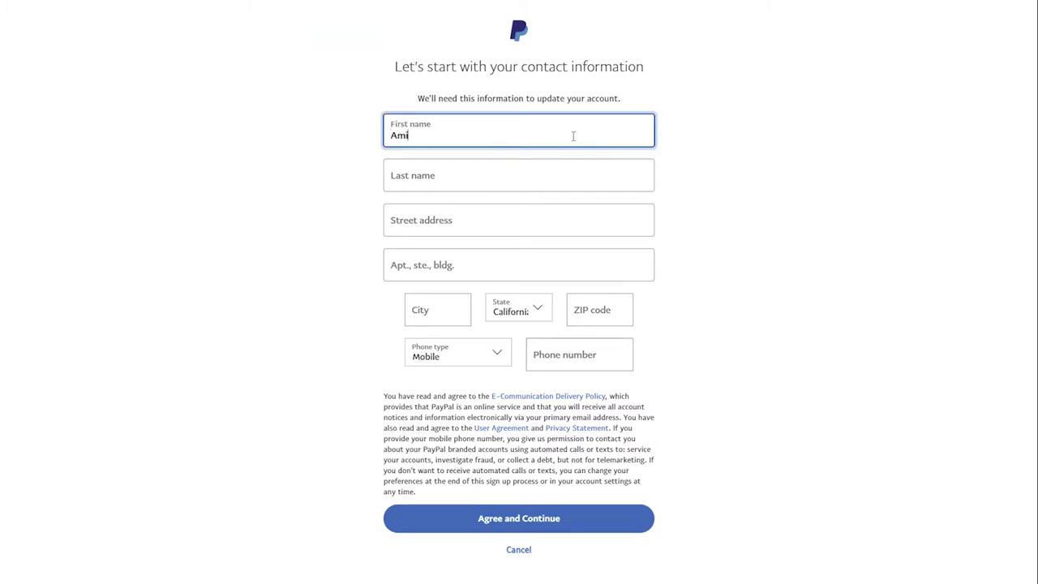
left_click(554, 182)
type("Sp")
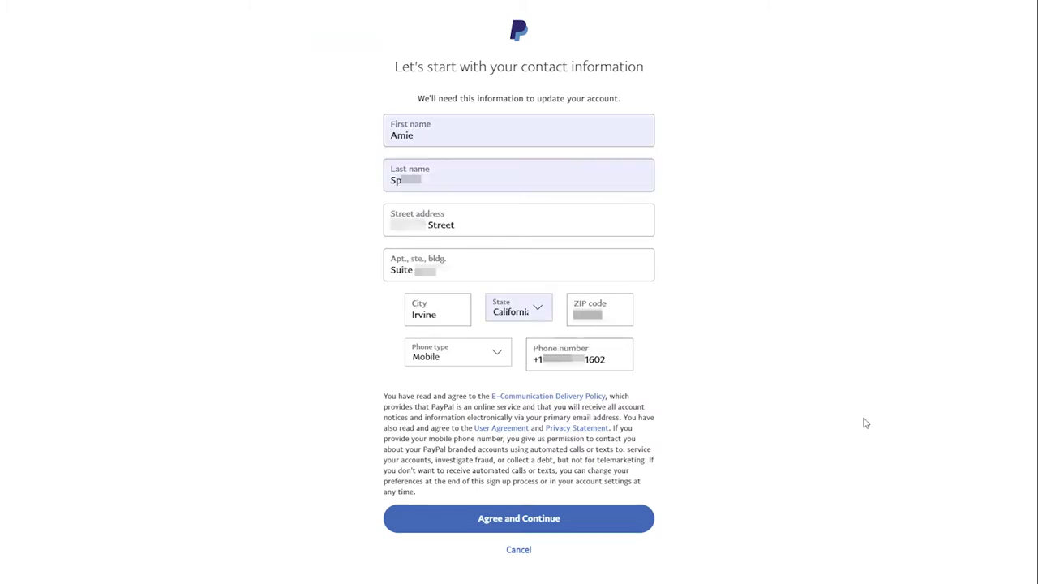
left_click(626, 530)
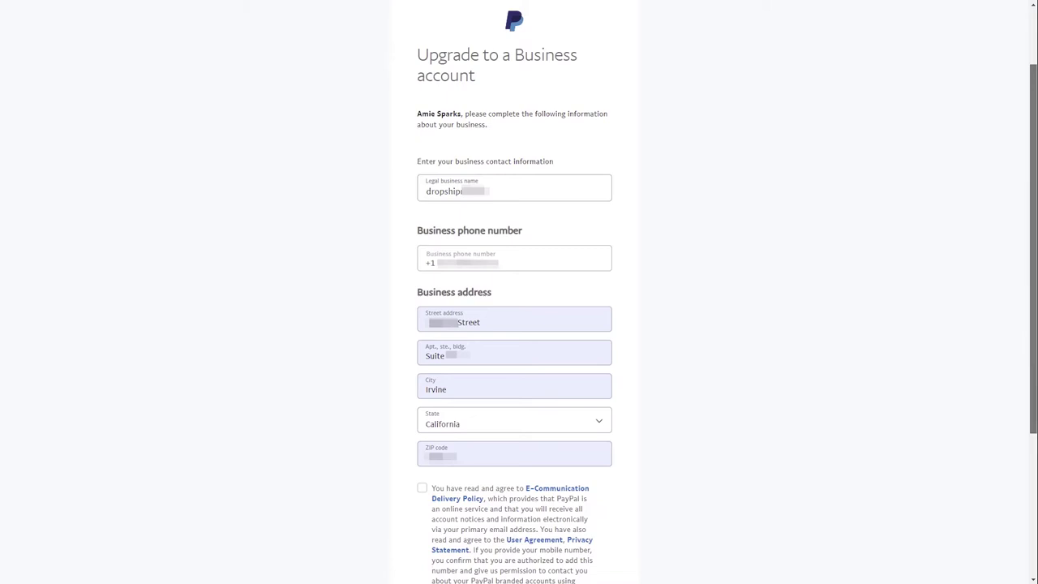
Step: Accept the e-communication and user agreements and submit the Business account upgrade
scroll(624, 322, "down", 3)
left_click(422, 264)
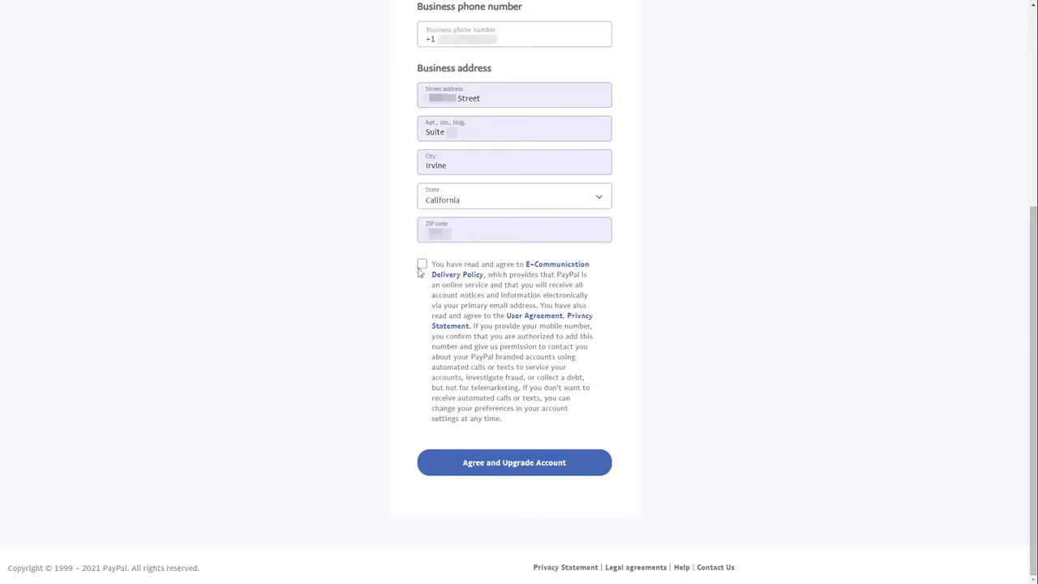
left_click(523, 458)
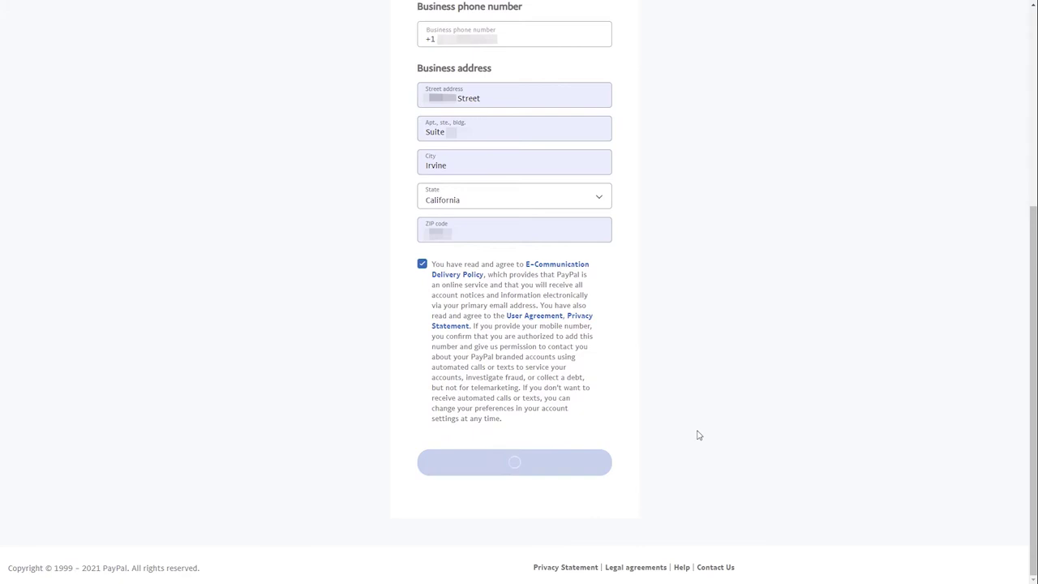
Step: Set business type Individual/Sole Proprietorship, keyword Watch, Clock and Jewelry Repair, sales up to USD $4,999, paste the website
left_click(583, 182)
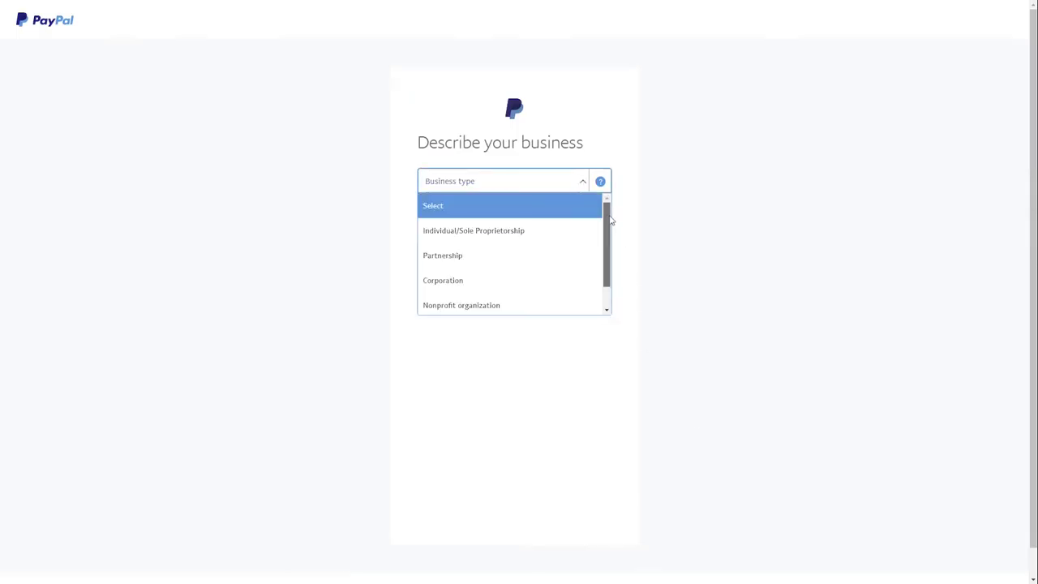
scroll(609, 258, "down", 1)
scroll(608, 258, "up", 1)
left_click(487, 229)
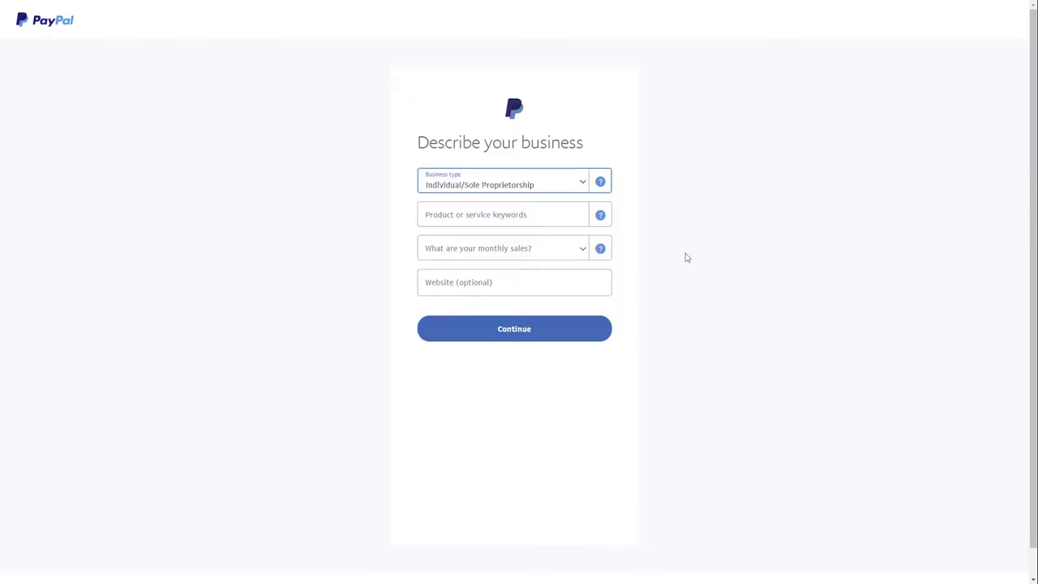
left_click(556, 216)
type("watche")
left_click(549, 241)
left_click(543, 251)
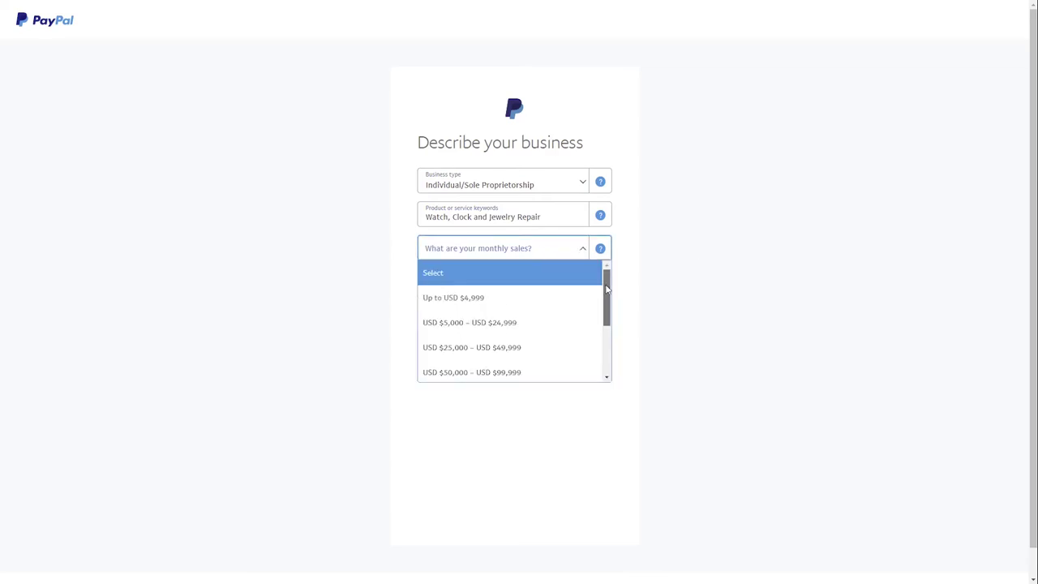
left_click(541, 288)
right_click(540, 287)
left_click(562, 373)
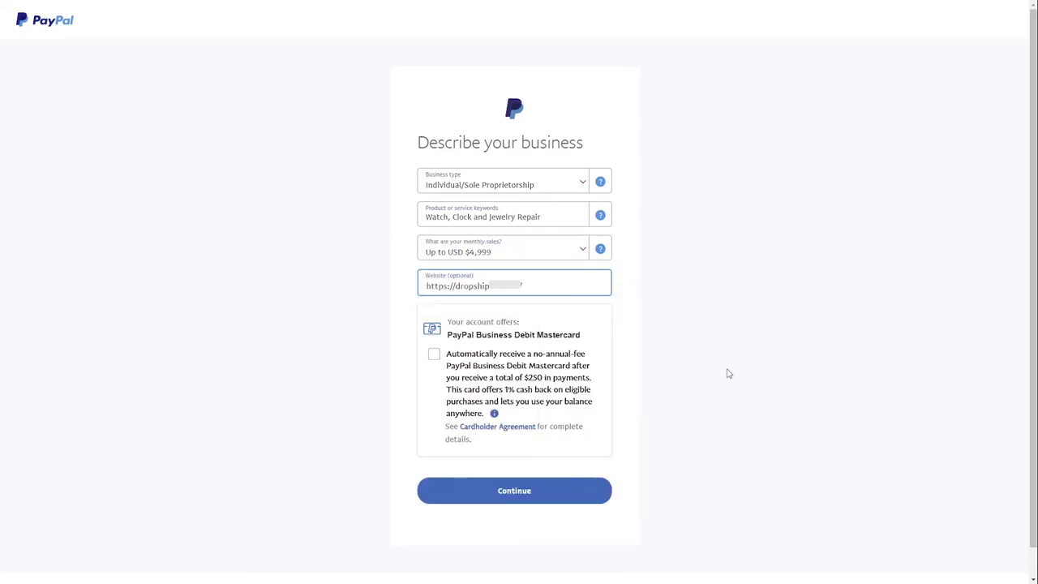
left_click(596, 489)
Step: Enter the SSN's last four digits and a December birth date with day and year, then submit
left_click(516, 214)
left_click(441, 283)
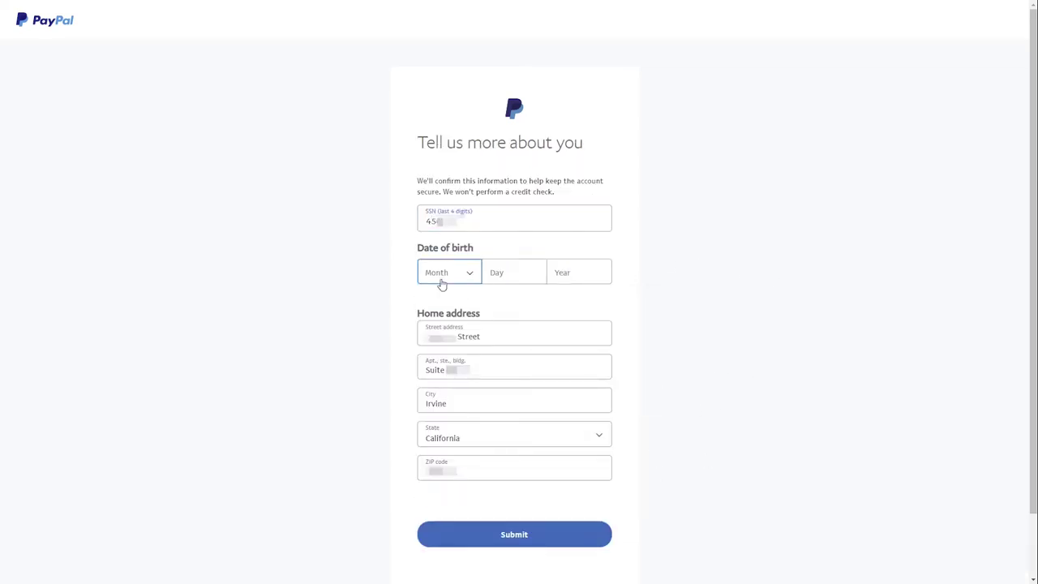
scroll(474, 365, "down", 5)
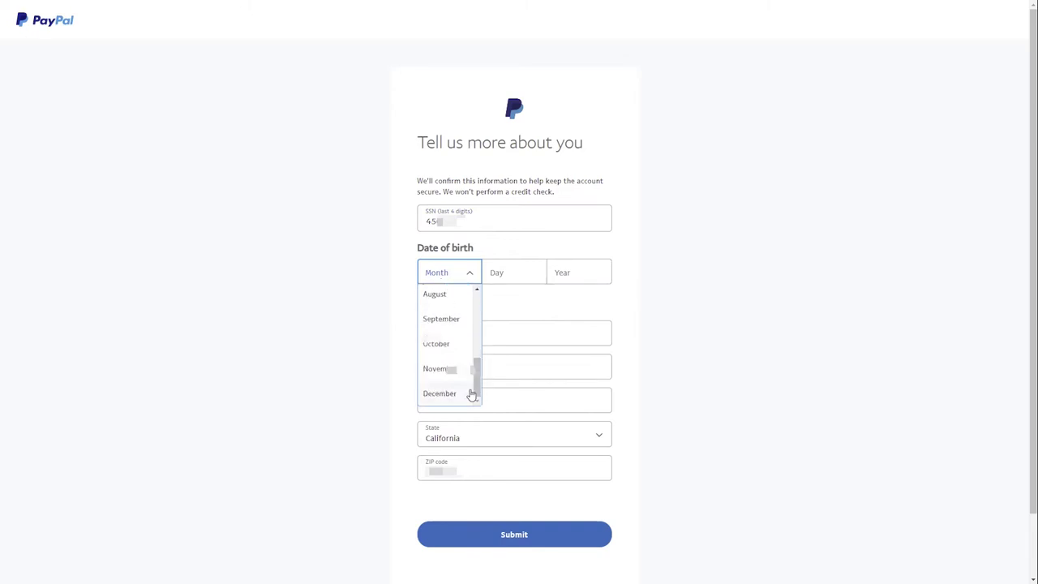
left_click(470, 395)
left_click(535, 276)
left_click(540, 273)
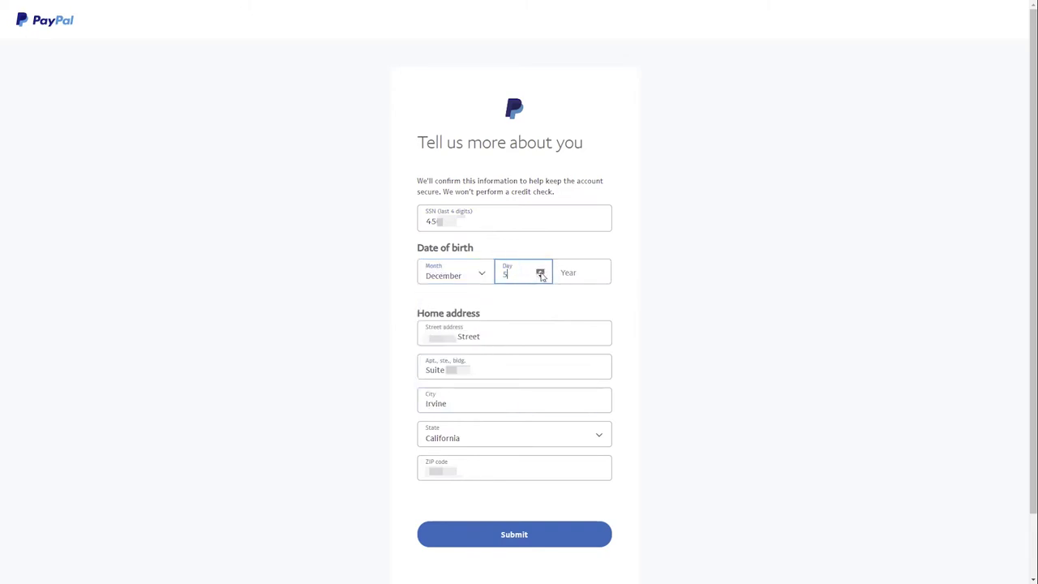
left_click(541, 272)
left_click(598, 274)
left_click(598, 273)
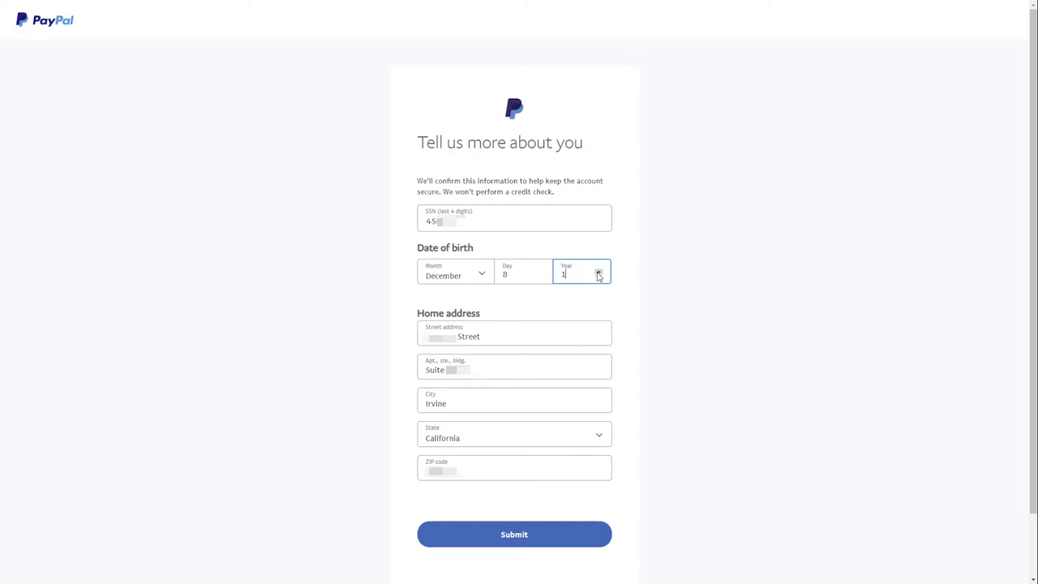
left_click(712, 316)
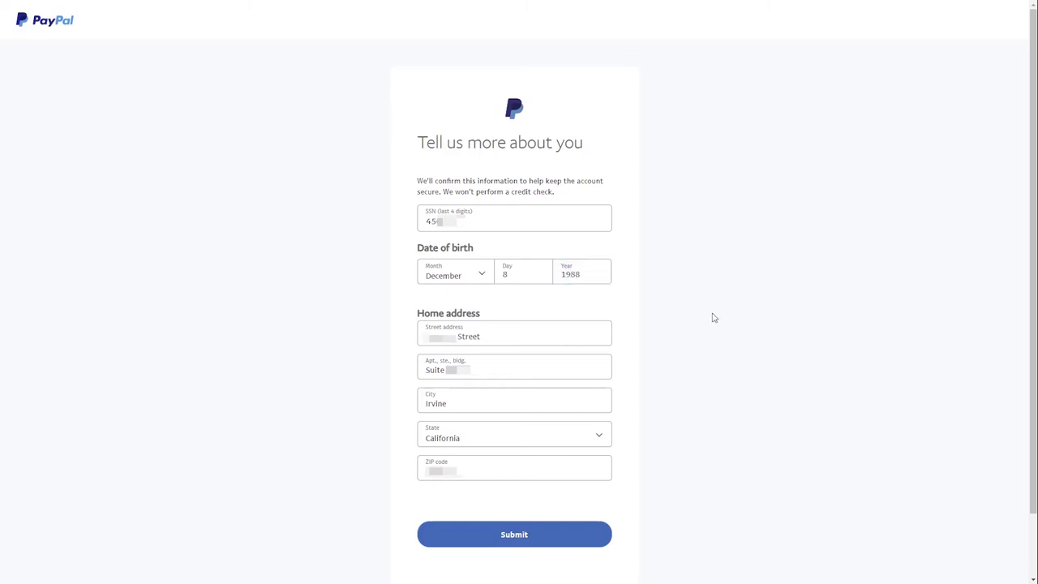
left_click(601, 537)
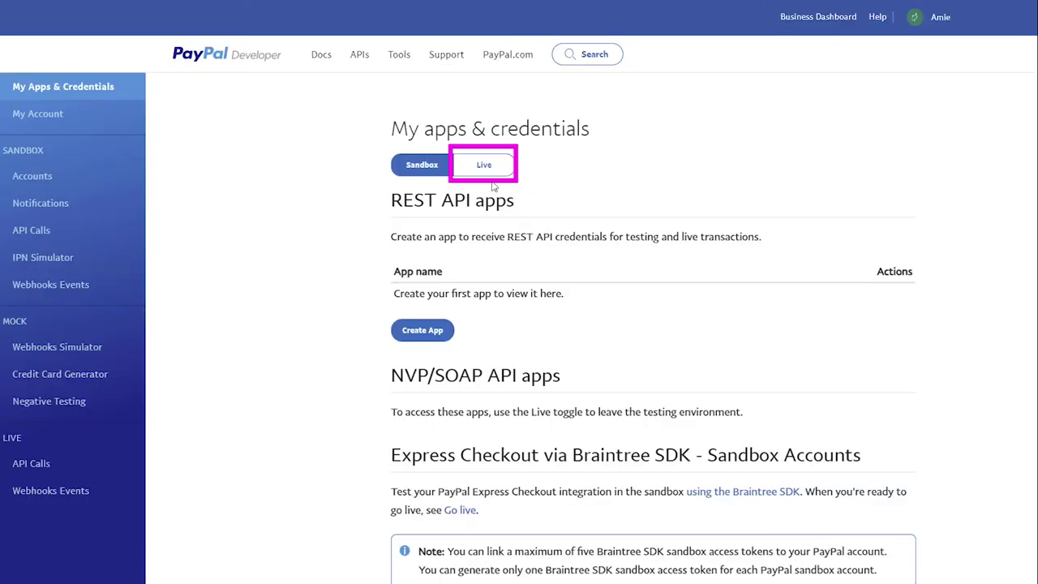
Step: Confirm the account e-mail via PayPal's confirmation link, entering the account password
left_click(484, 165)
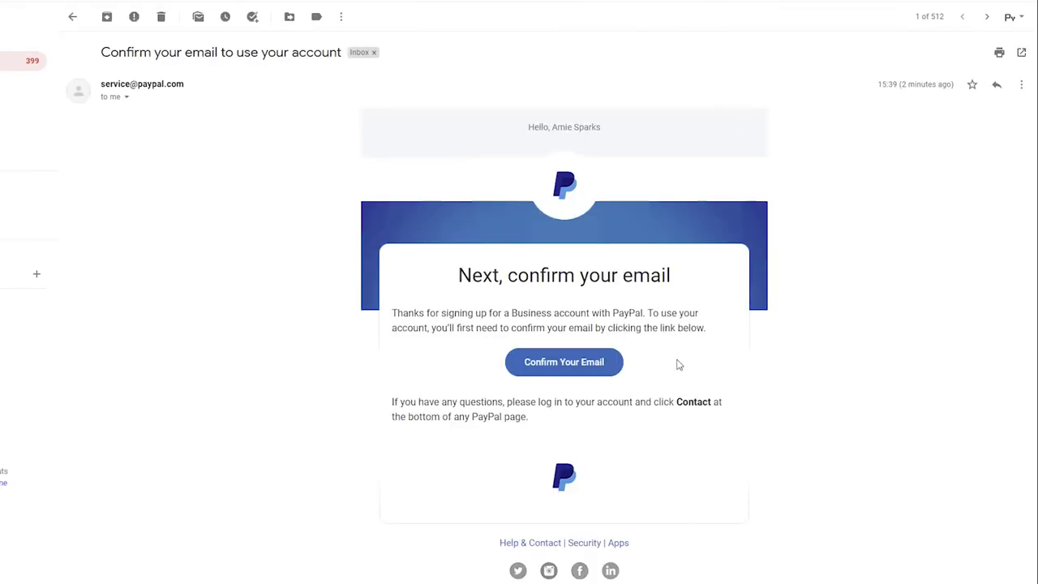
left_click(604, 364)
left_click(657, 230)
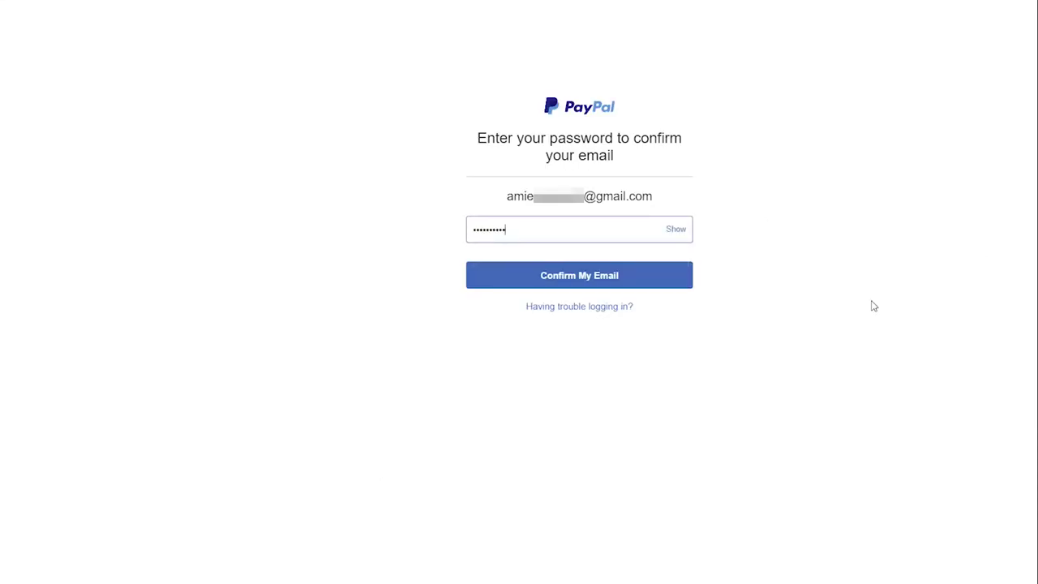
left_click(672, 278)
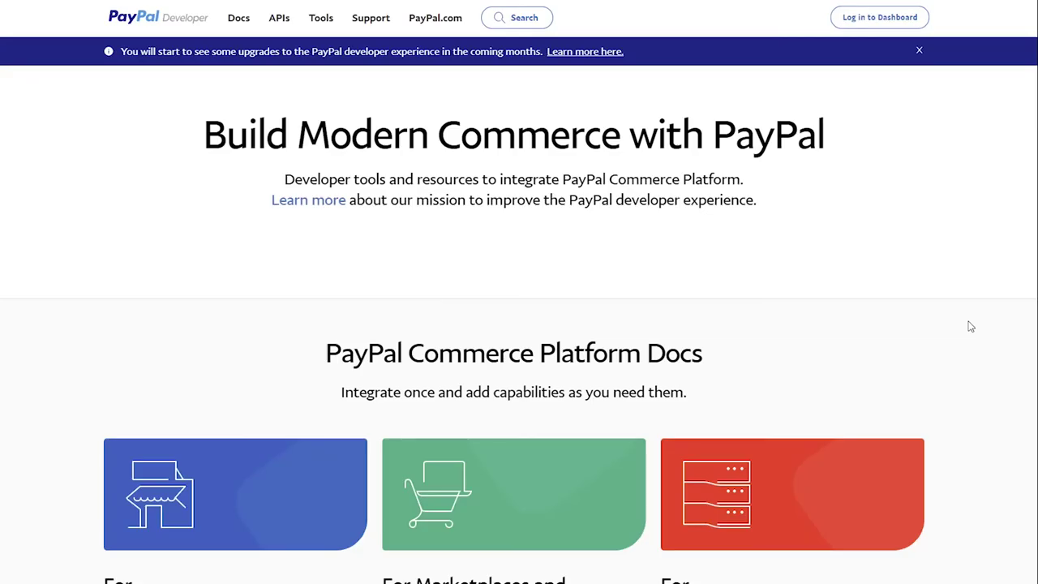
Step: Create a live REST API app named 'Dropsh App' in the PayPal Developer dashboard
left_click(858, 29)
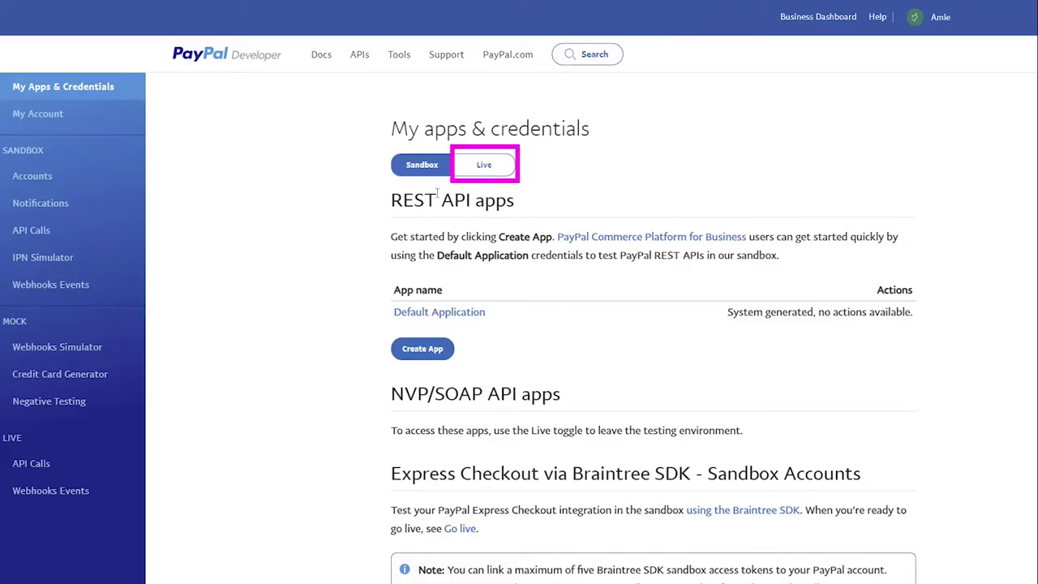
left_click(484, 165)
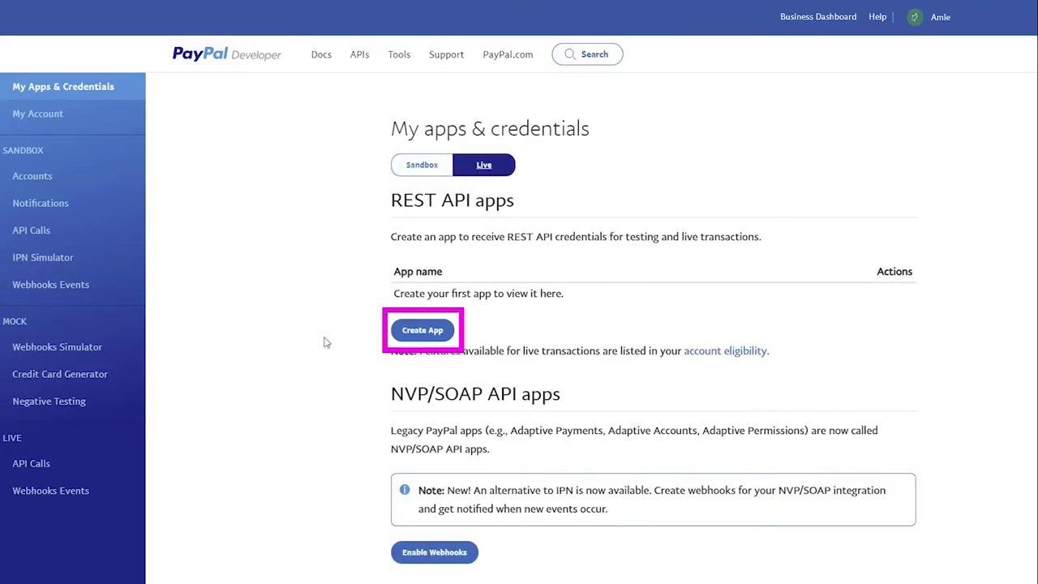
left_click(426, 330)
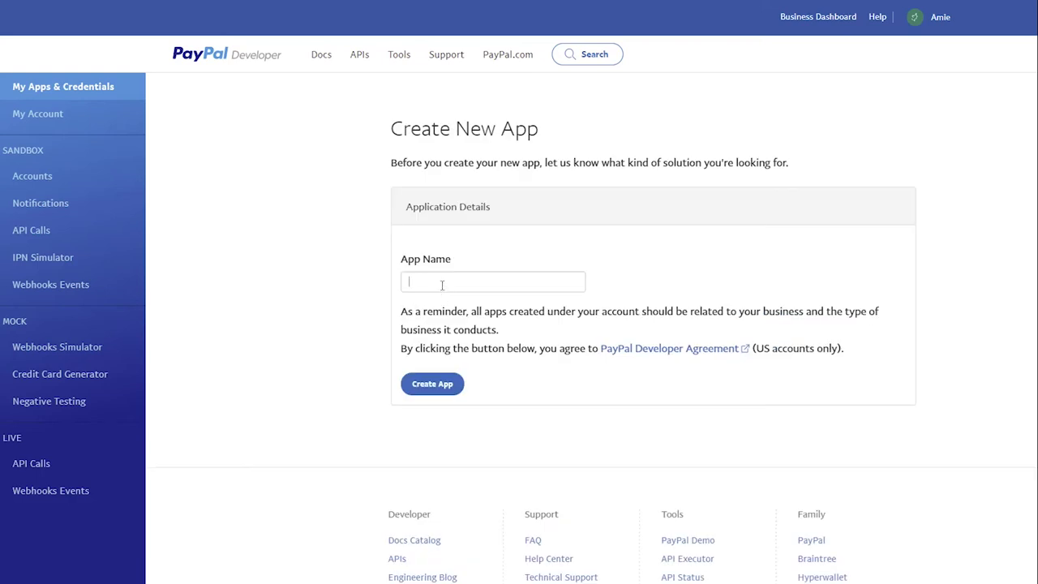
left_click(443, 282)
type("Dropsh")
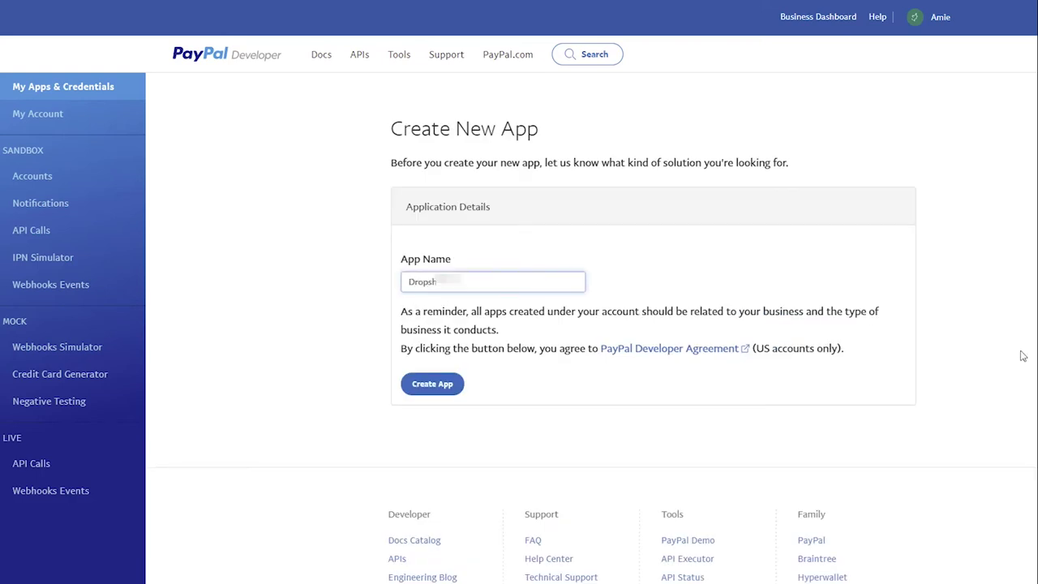
type(" App")
left_click(444, 391)
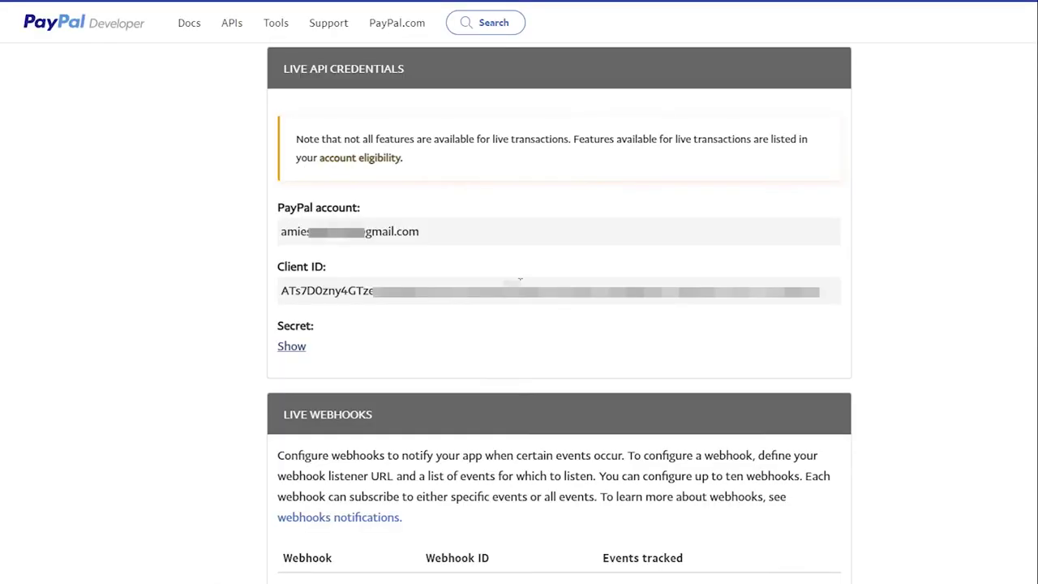
Step: Copy the live app's Client ID and paste it into the plugin's Client ID field
left_click_drag(281, 291, 776, 331)
right_click(733, 290)
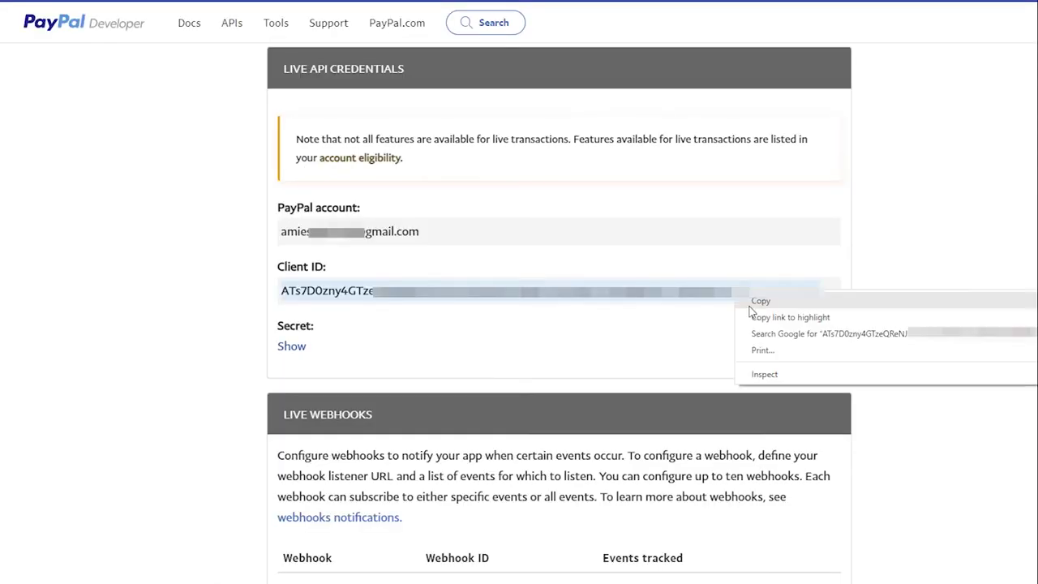
left_click(753, 301)
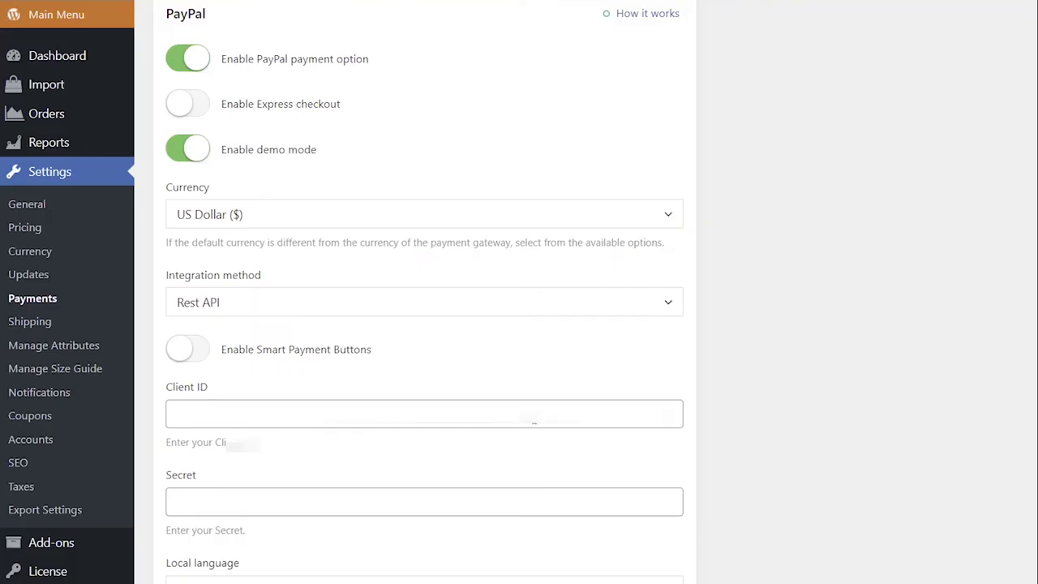
left_click(532, 416)
key("ctrl+v")
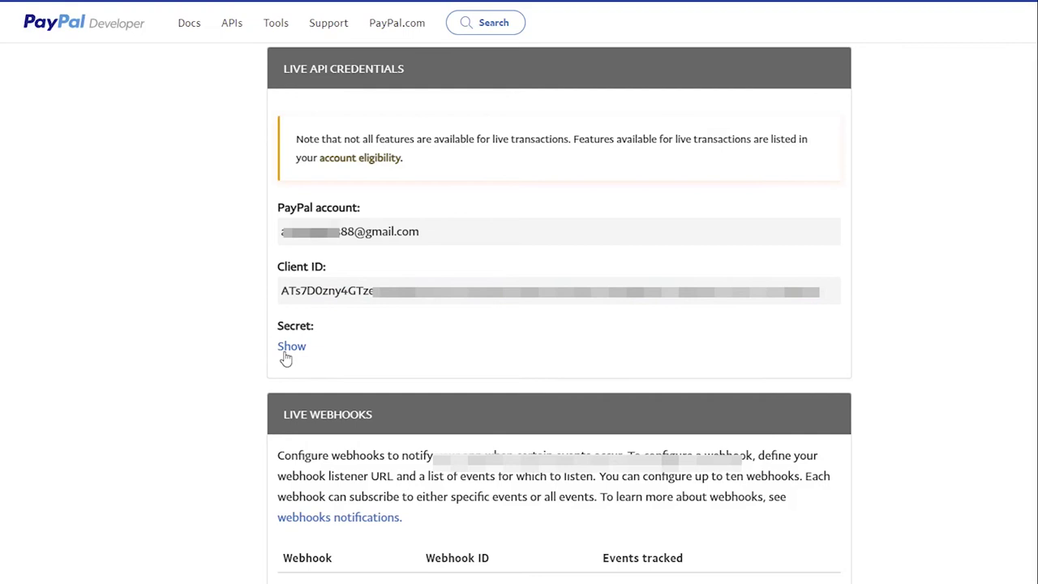
Step: Copy the live app's Secret into the plugin's Secret field and turn off demo mode
left_click(286, 351)
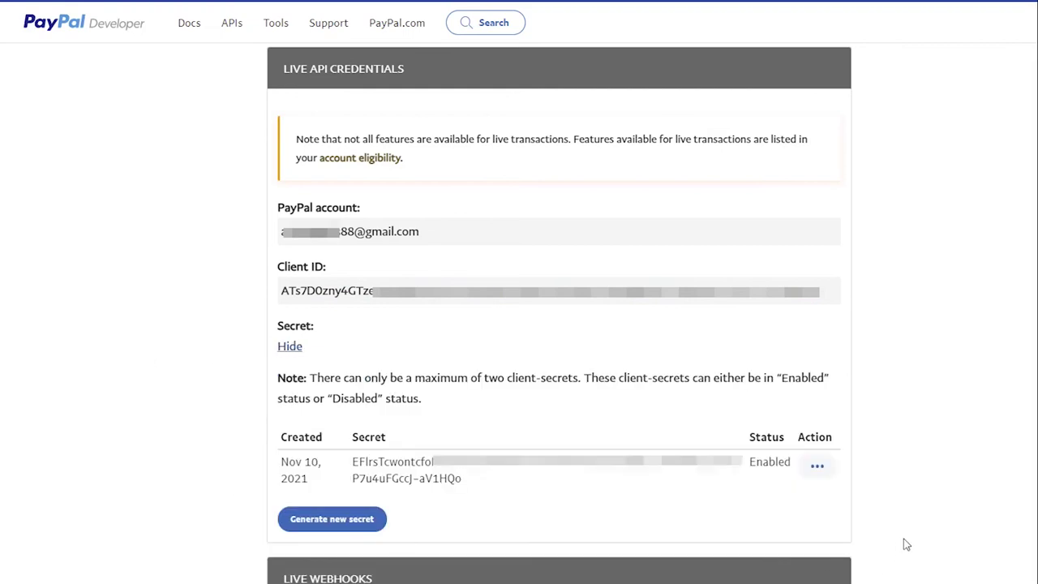
double_click(354, 463)
right_click(394, 478)
left_click(414, 489)
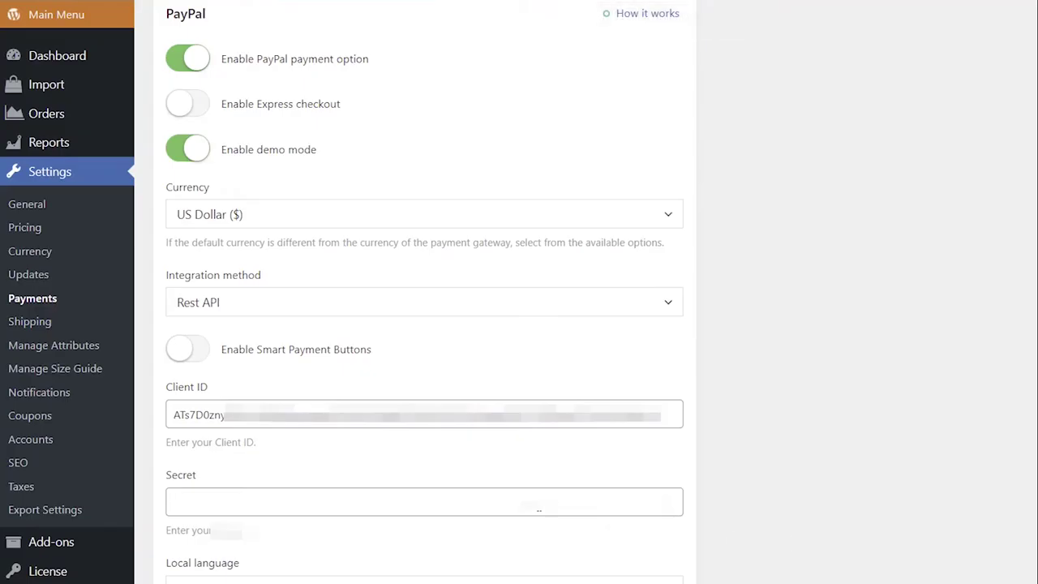
left_click(538, 503)
key("ctrl+v")
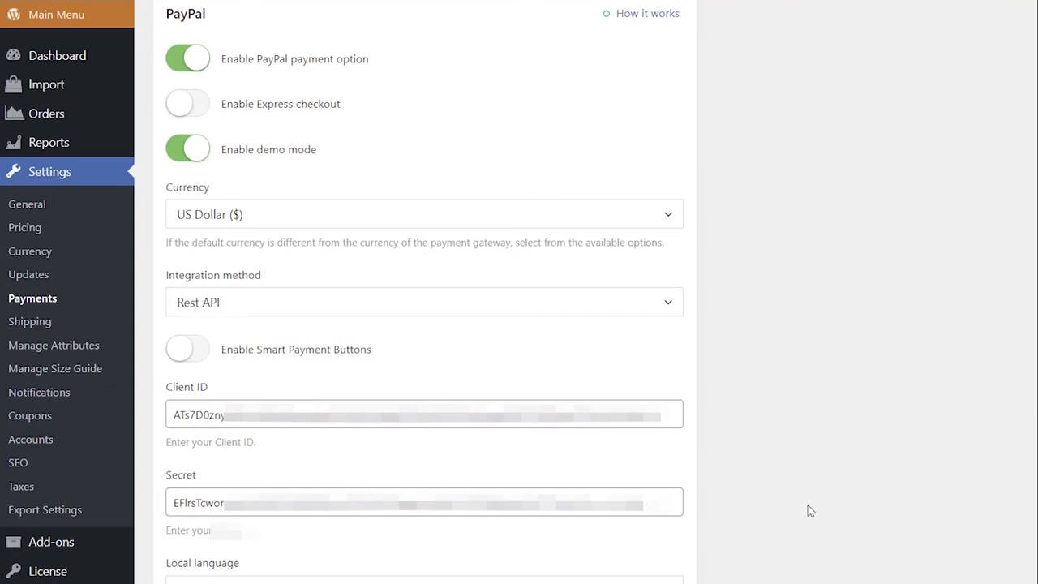
left_click(186, 150)
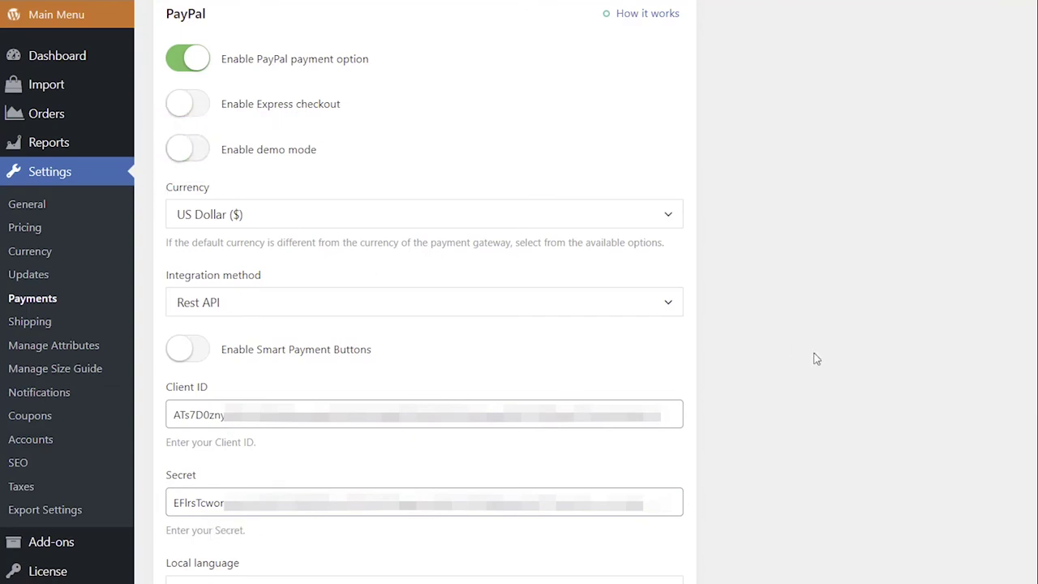
Step: Switch on 'Enable Smart Payment Buttons' further down the PayPal settings
scroll(817, 359, "down", 1)
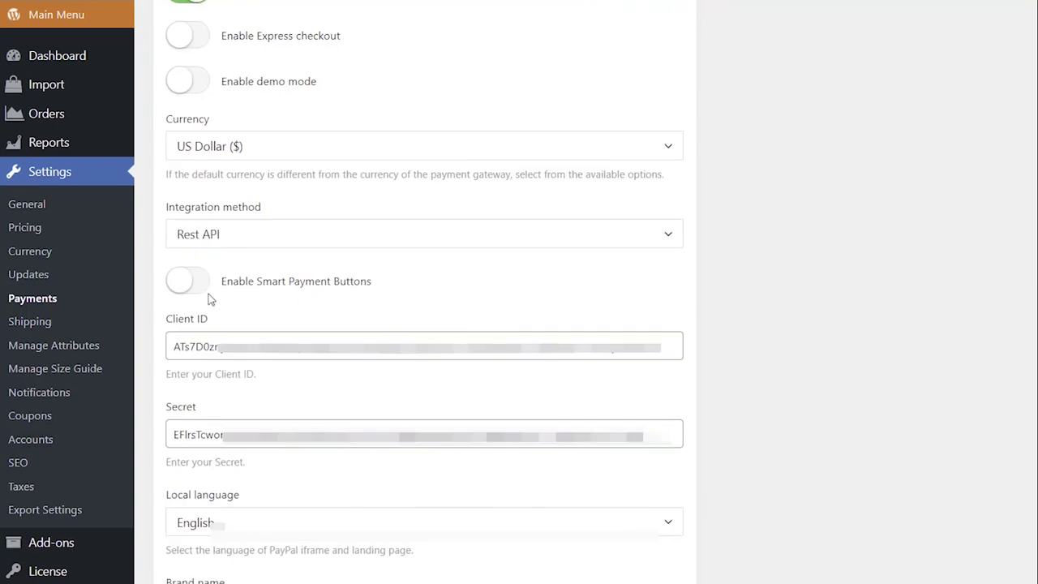
left_click(187, 280)
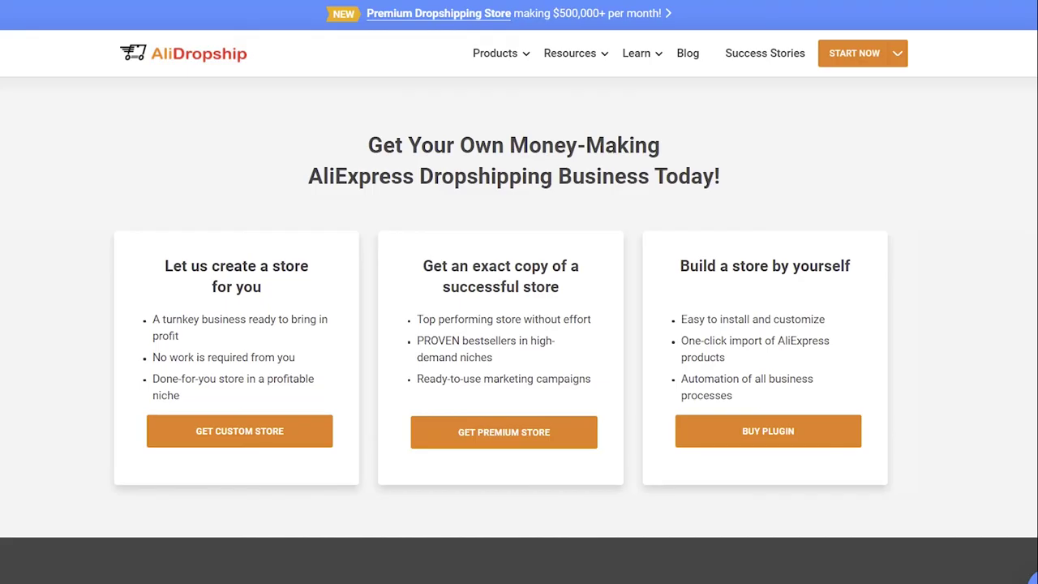
Step: Open PayPal Developer Support from the AliDropship page, then Sellvia's footer Help Center
scroll(850, 138, "down", 15)
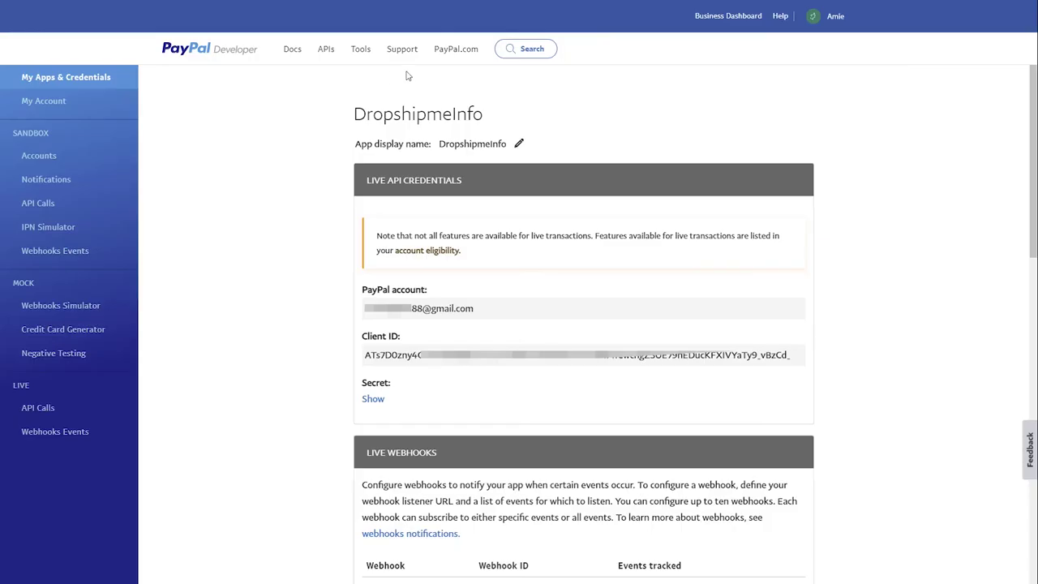
left_click(408, 57)
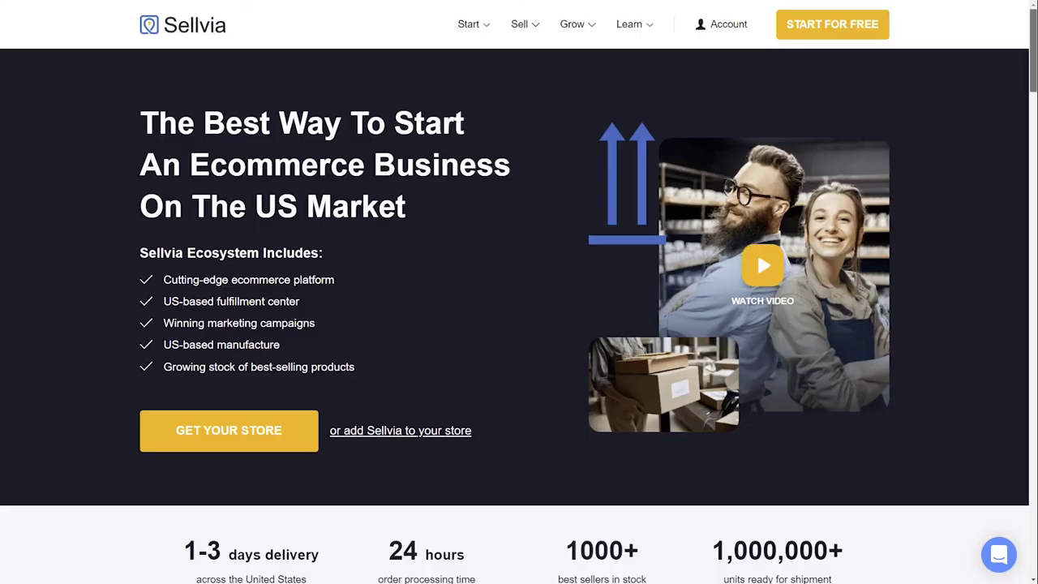
scroll(654, 360, "down", 20)
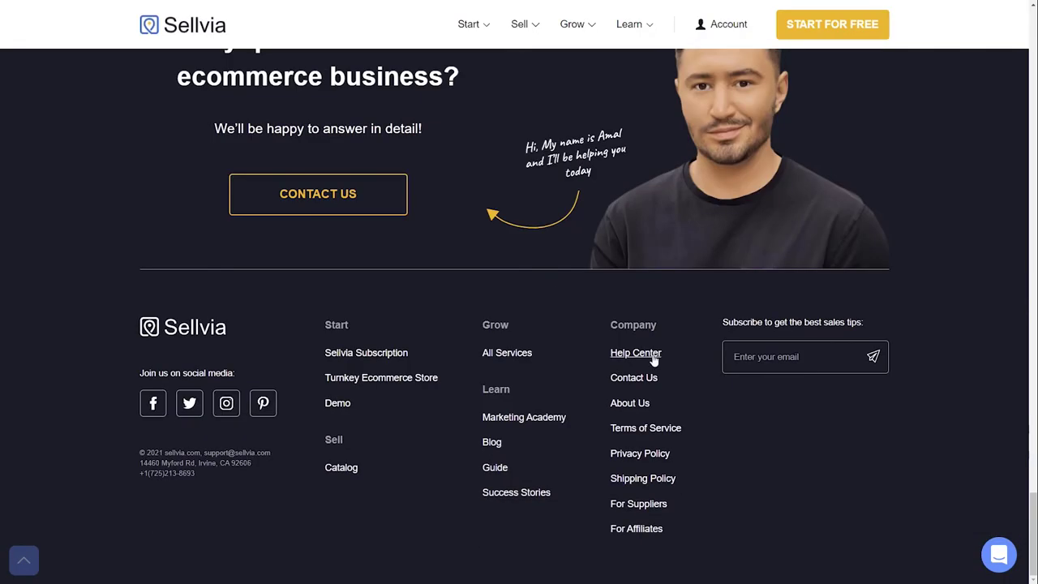
left_click(654, 359)
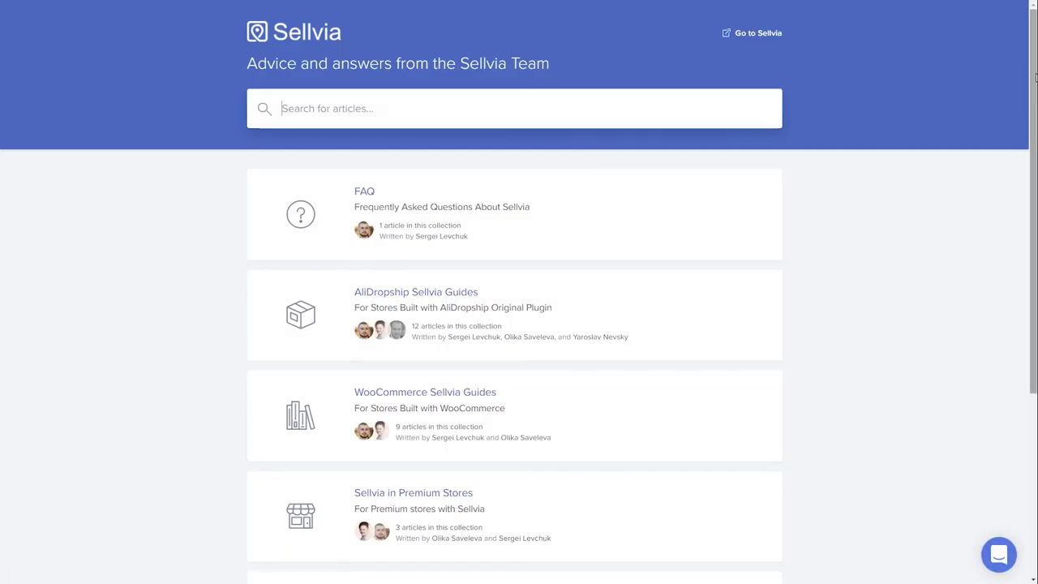